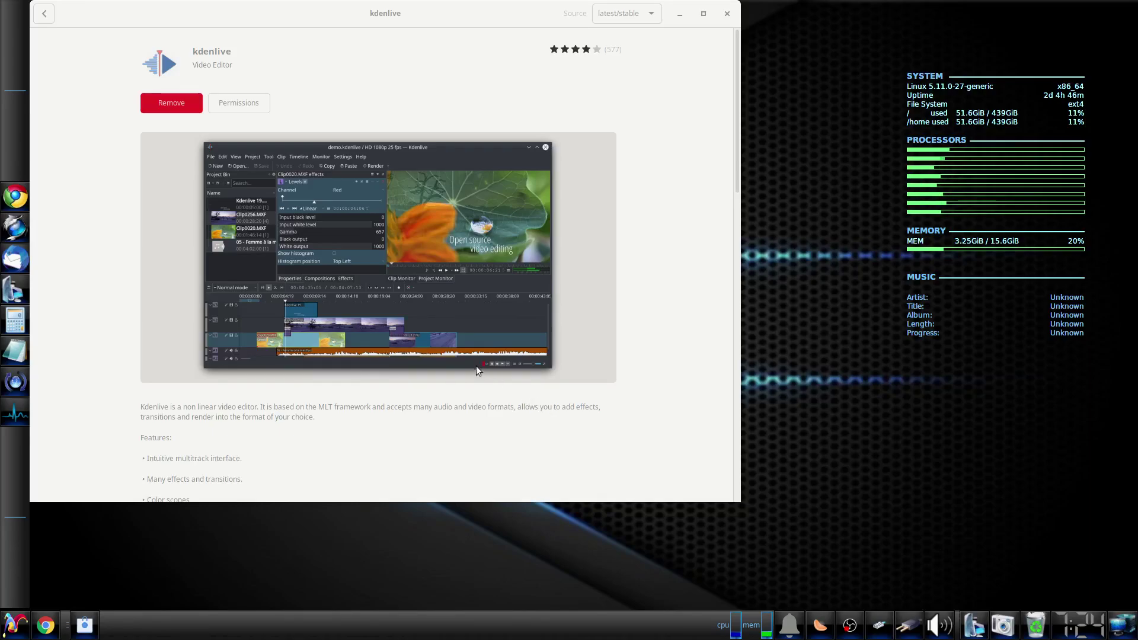
Step: Review the Kdenlive Video Editor snap's details page, then return to the kdenlive search results
{"action": "left_click", "coordinate": [48, 19]}
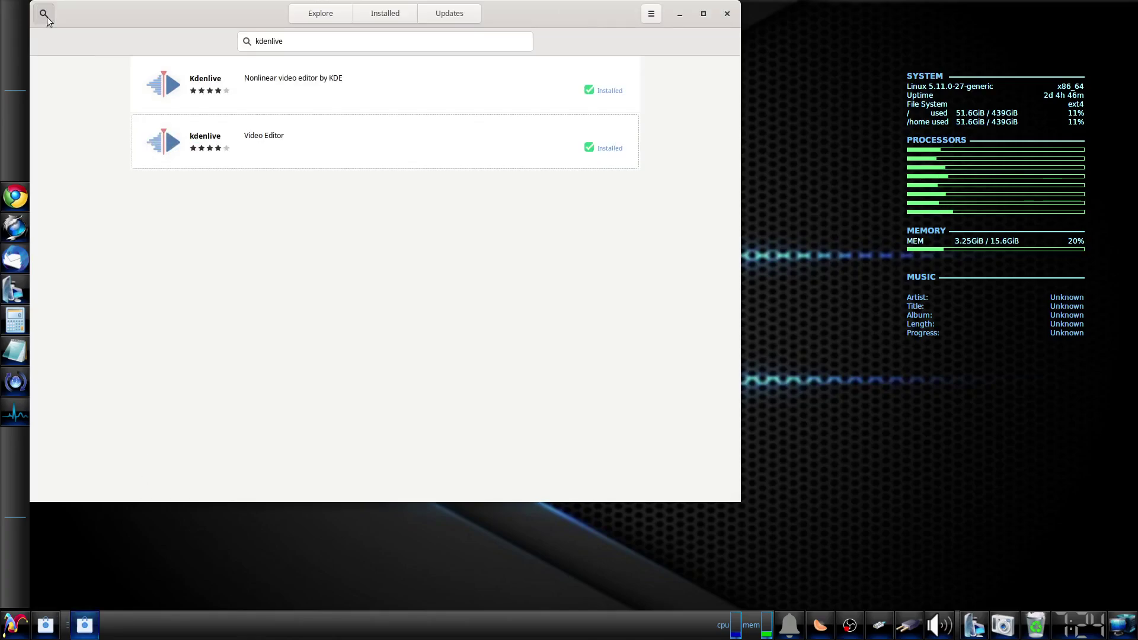
{"action": "left_click", "coordinate": [229, 145]}
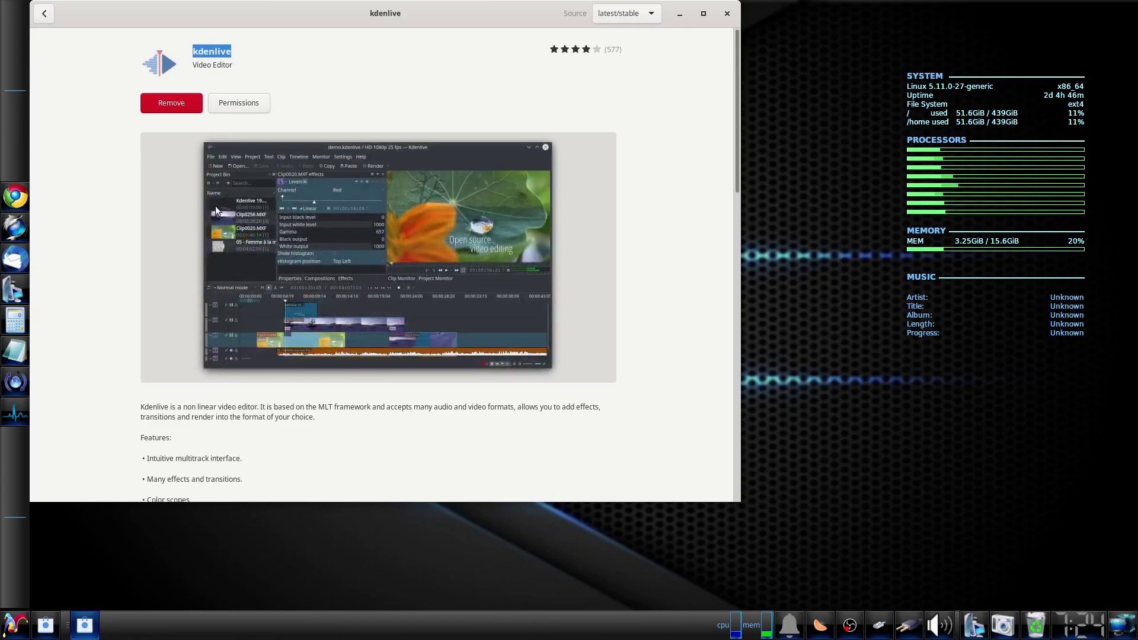
{"action": "scroll", "coordinate": [190, 274], "scroll_direction": "down", "scroll_amount": 8}
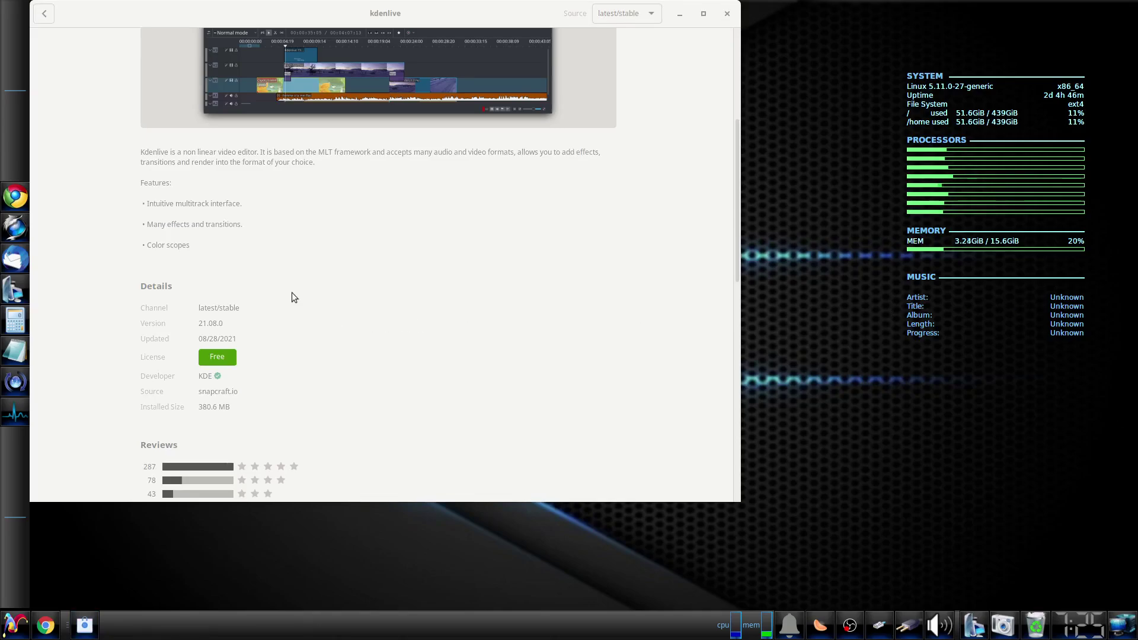
{"action": "scroll", "coordinate": [272, 277], "scroll_direction": "up", "scroll_amount": 5}
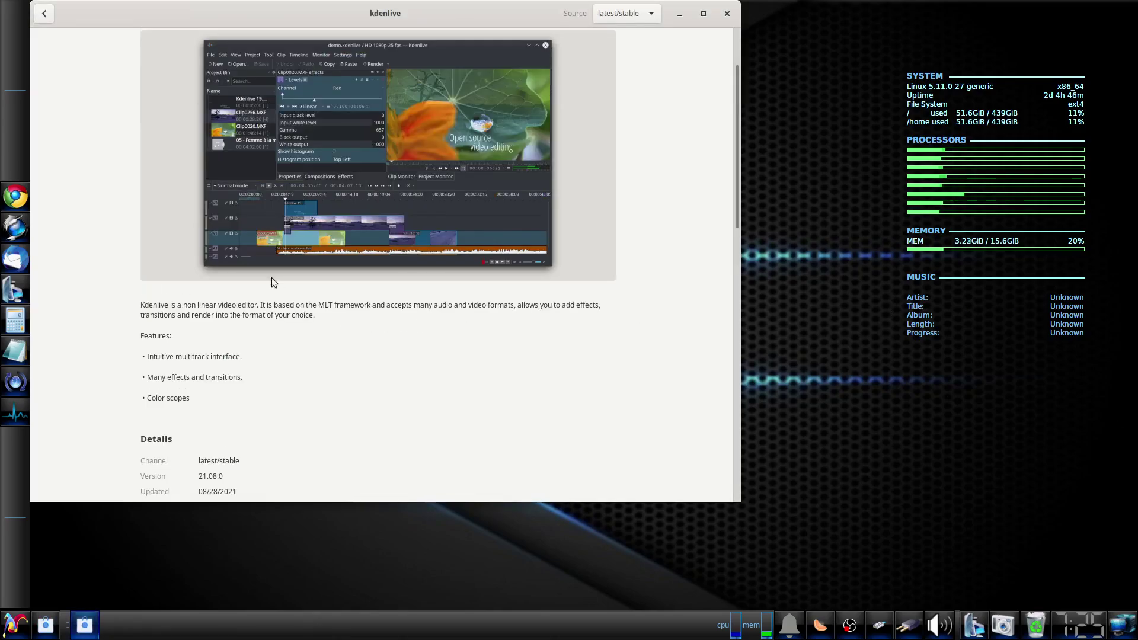
{"action": "left_click", "coordinate": [45, 14]}
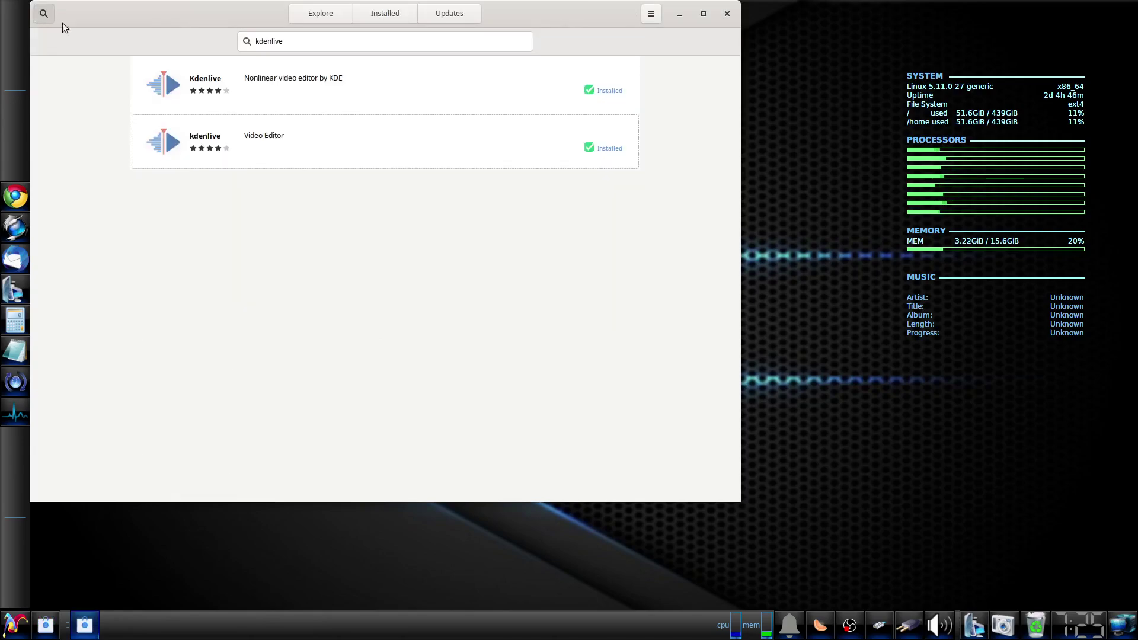
Step: Check the KDE Kdenlive details, then play 'jester intro with music.mp4' from the File Manager
{"action": "left_click", "coordinate": [255, 82]}
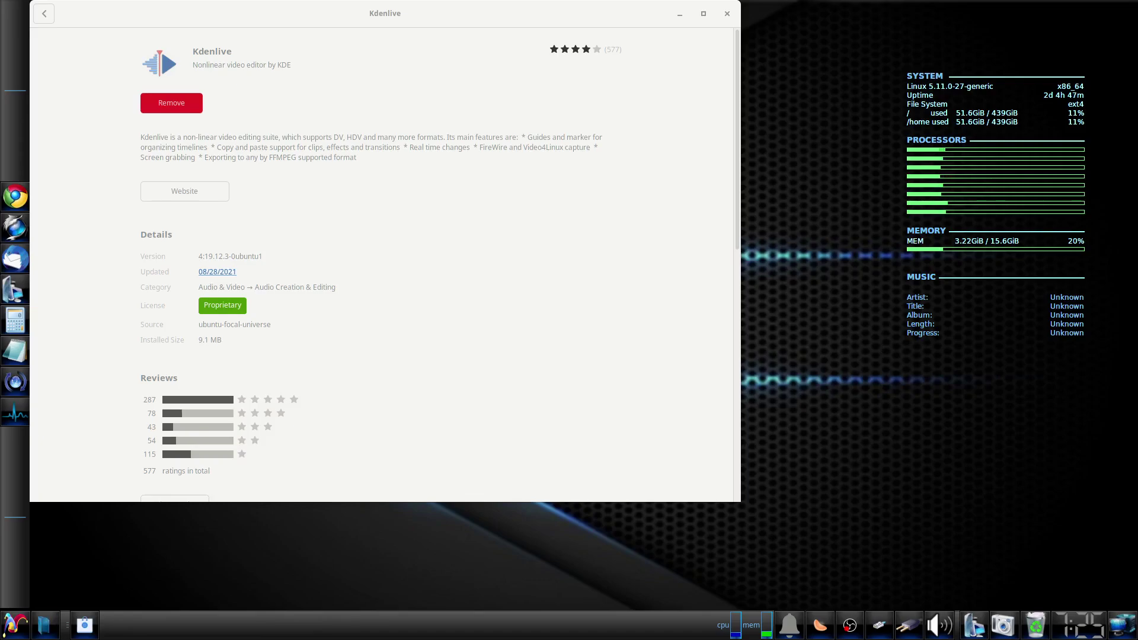
{"action": "left_click_drag", "start_coordinate": [1114, 34], "coordinate": [506, 76]}
{"action": "double_click", "coordinate": [466, 317]}
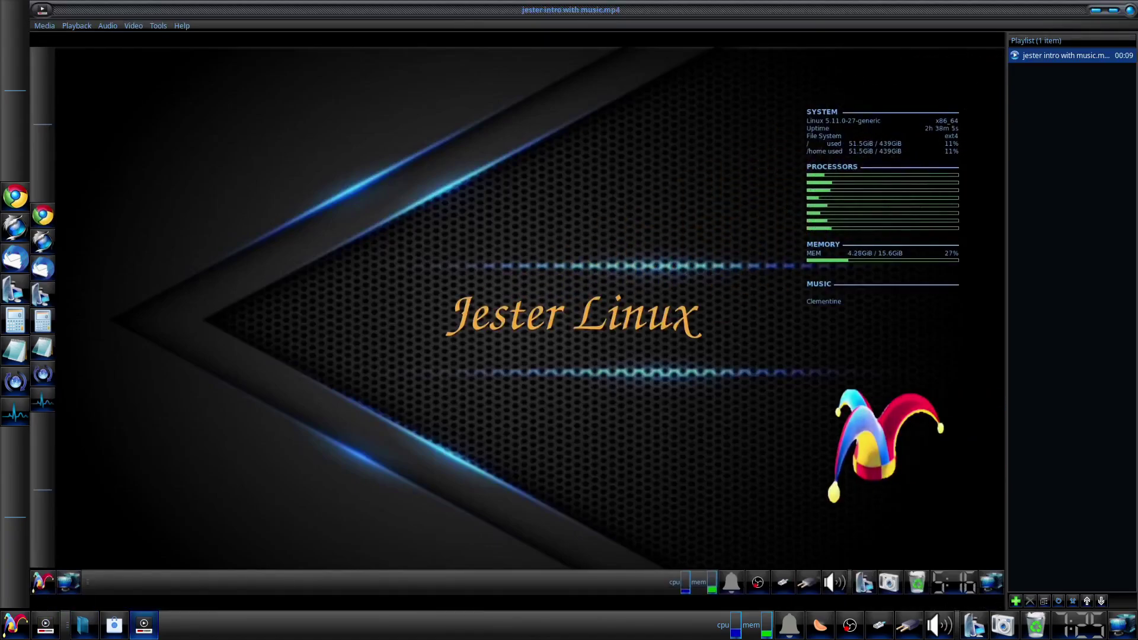
Step: Watch the Jester Linux intro clip, then close Parole Media Player
{"action": "mouse_move", "coordinate": [492, 311]}
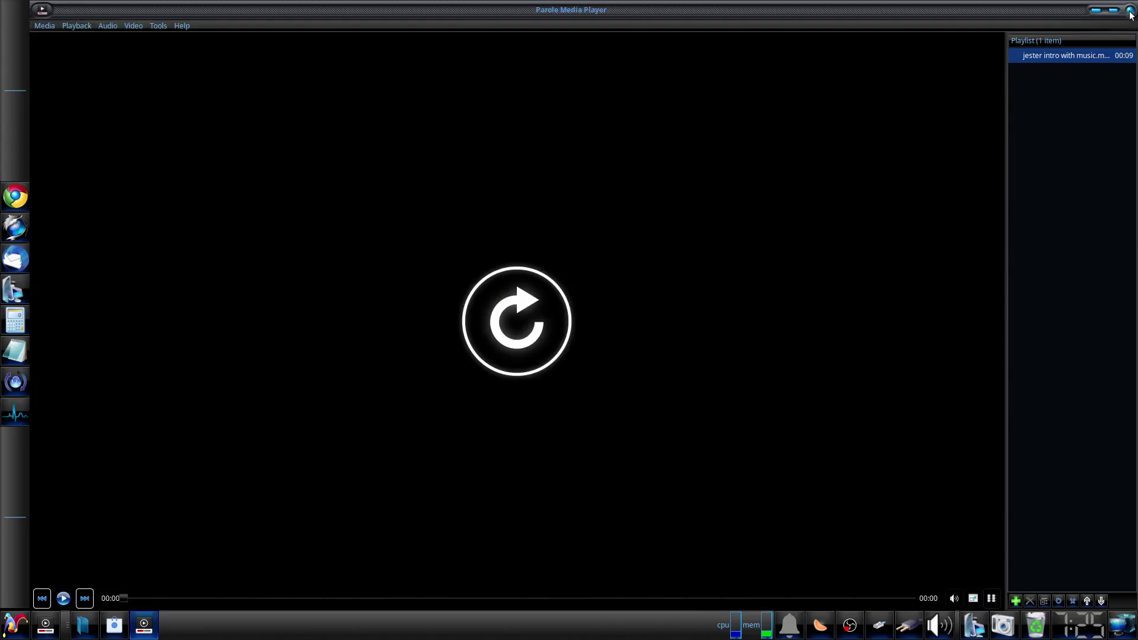
{"action": "left_click", "coordinate": [1129, 11]}
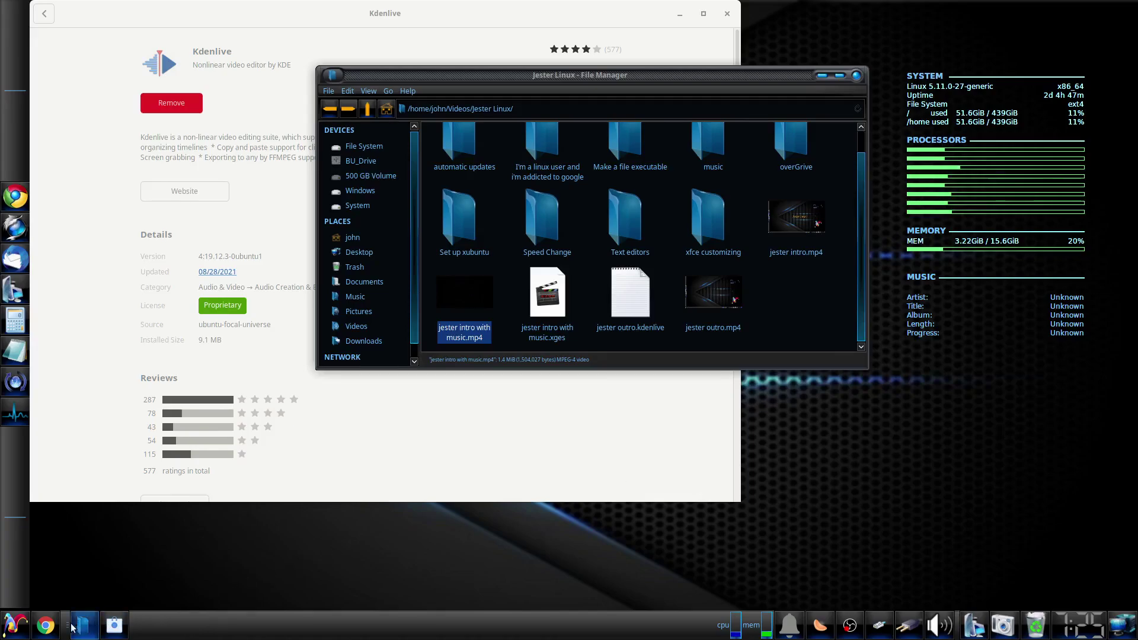
Step: Launch Kdenlive from the Multimedia category of the Whisker applications menu
{"action": "left_click", "coordinate": [9, 631]}
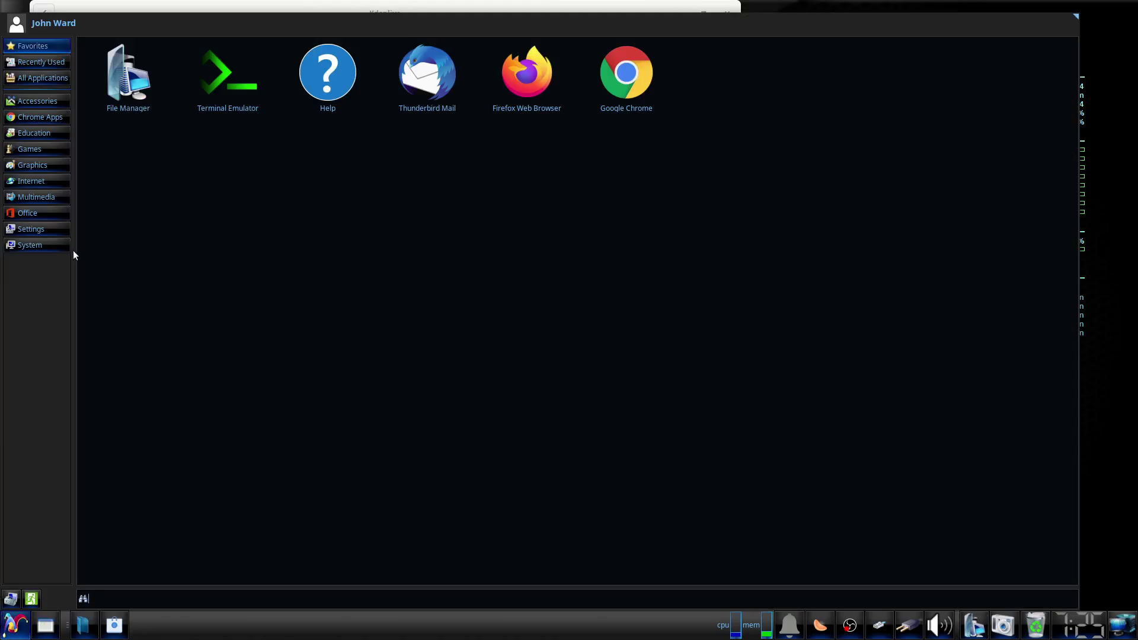
{"action": "mouse_move", "coordinate": [57, 203]}
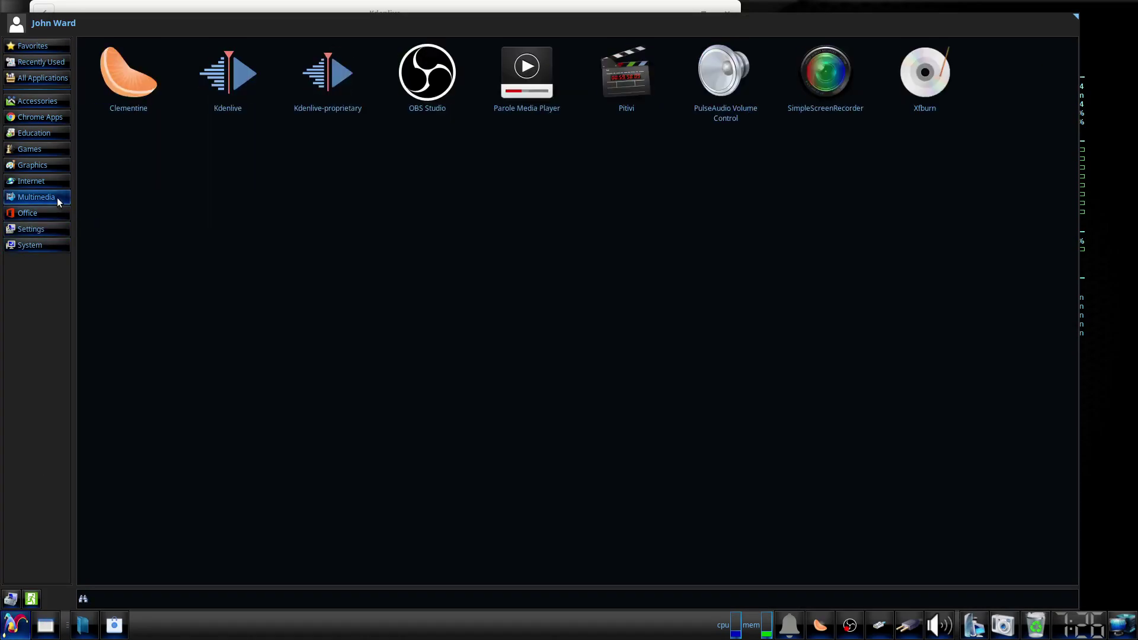
{"action": "left_click", "coordinate": [228, 95]}
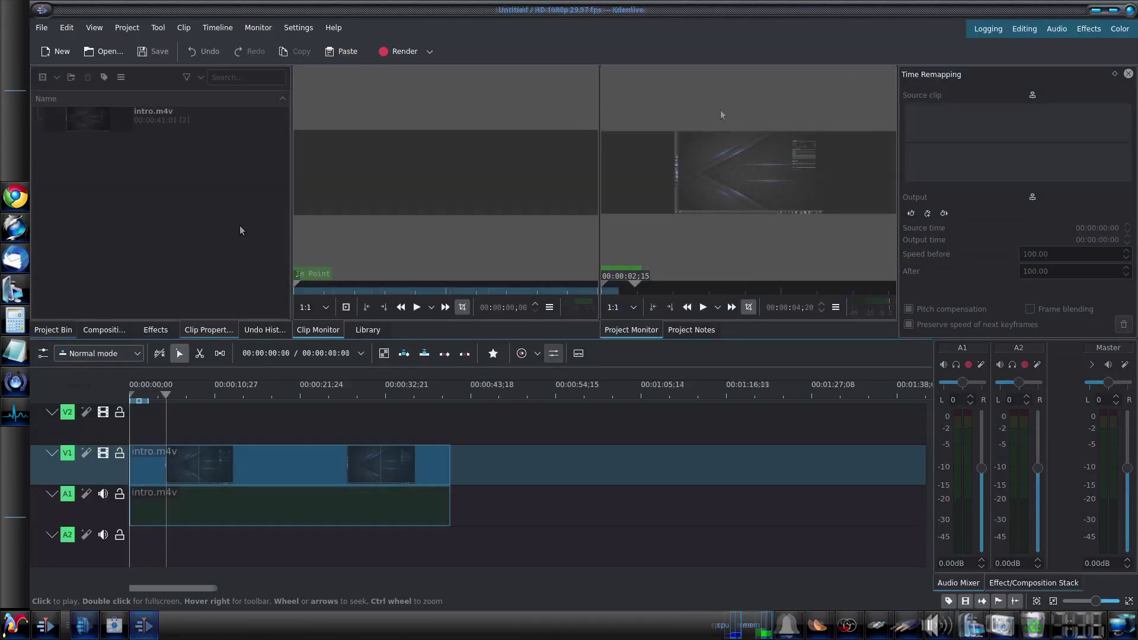
Step: Create an empty 5-second title clip from the Project menu after trying the Add Image tool
{"action": "left_click", "coordinate": [127, 28]}
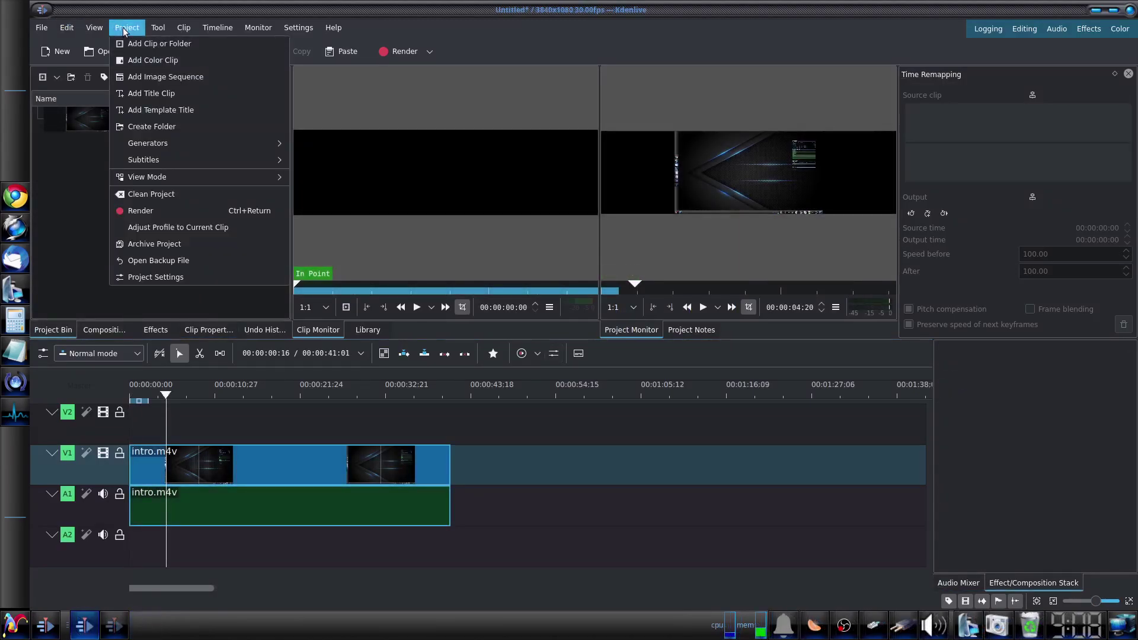
{"action": "left_click", "coordinate": [136, 90]}
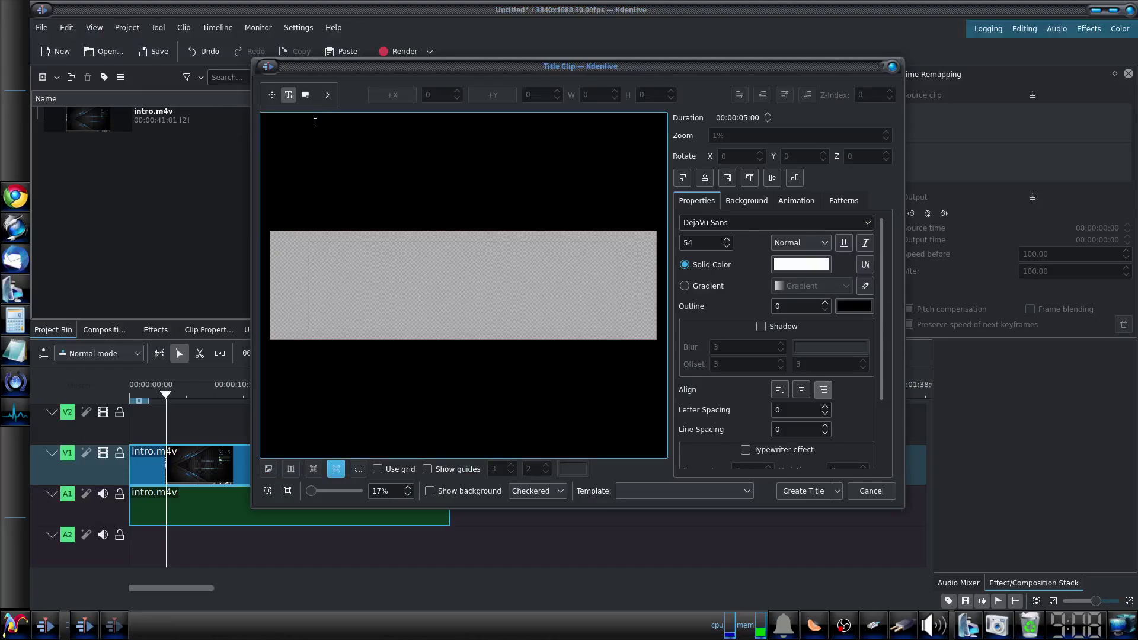
{"action": "left_click", "coordinate": [328, 94]}
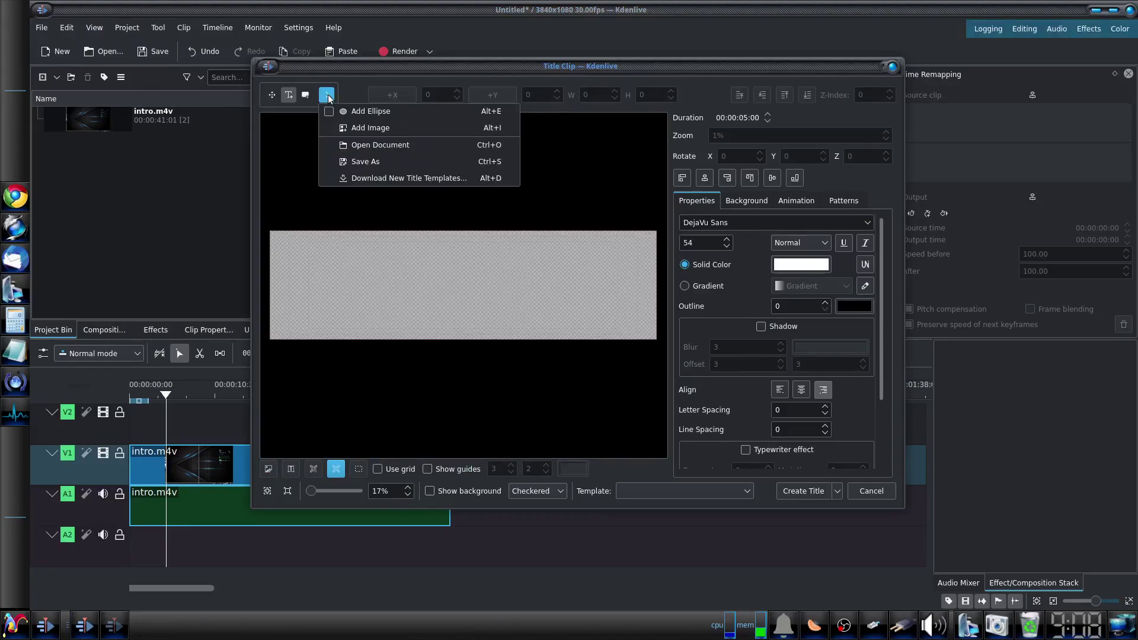
{"action": "left_click", "coordinate": [359, 127]}
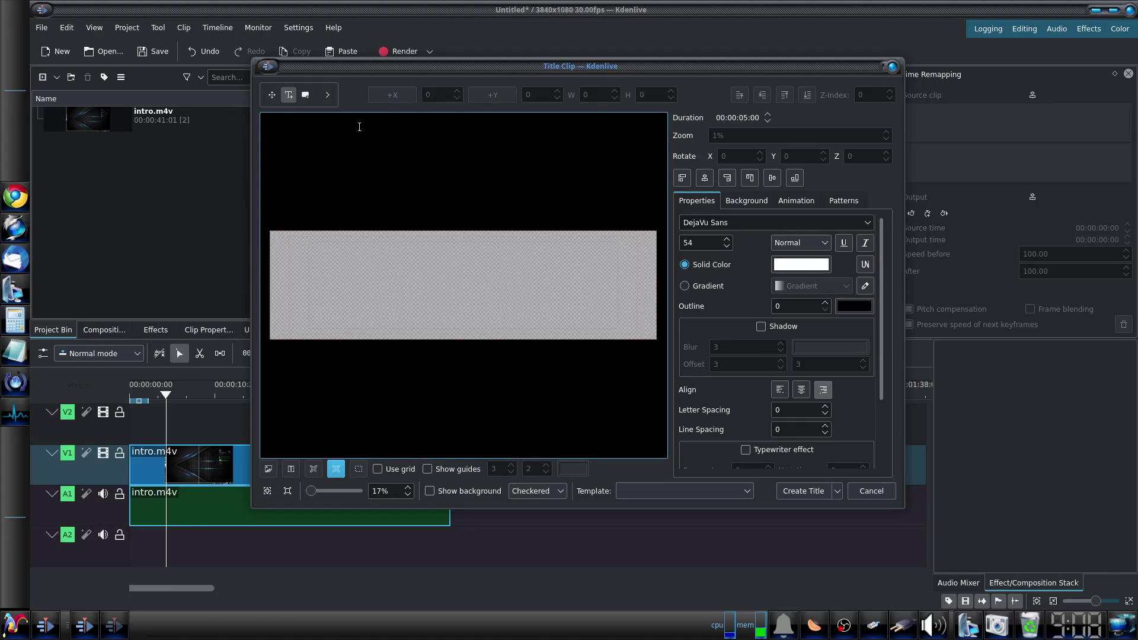
{"action": "left_click", "coordinate": [327, 95]}
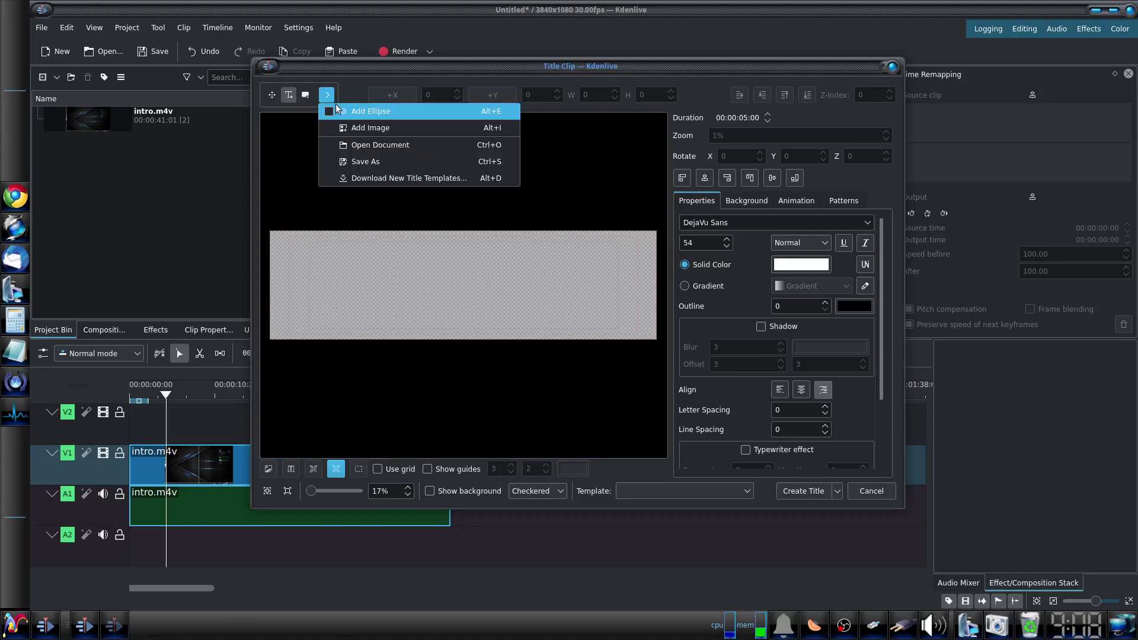
{"action": "left_click", "coordinate": [360, 128]}
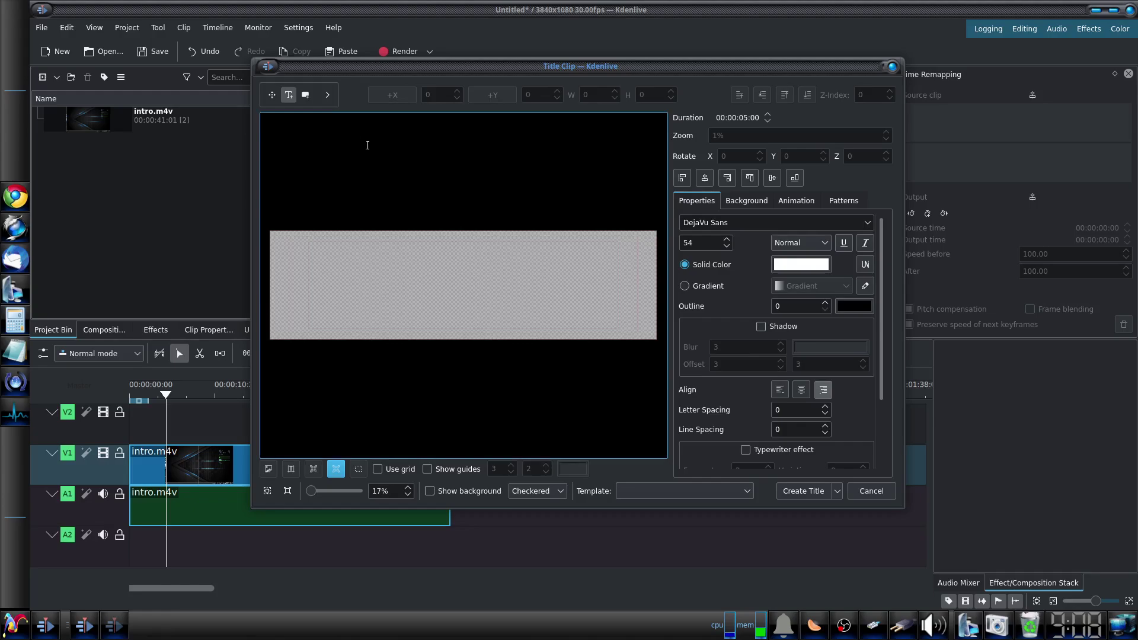
{"action": "left_click", "coordinate": [805, 492]}
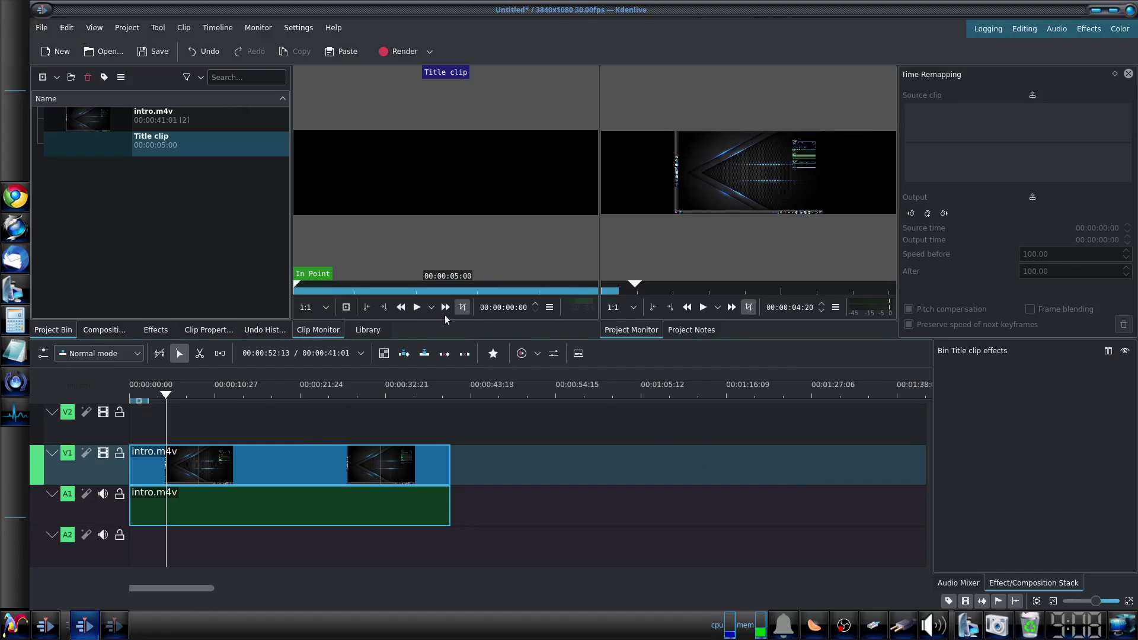
Step: Reopen the Title clip via Edit Clip and choose Add Image from the toolbar overflow
{"action": "left_click", "coordinate": [158, 146]}
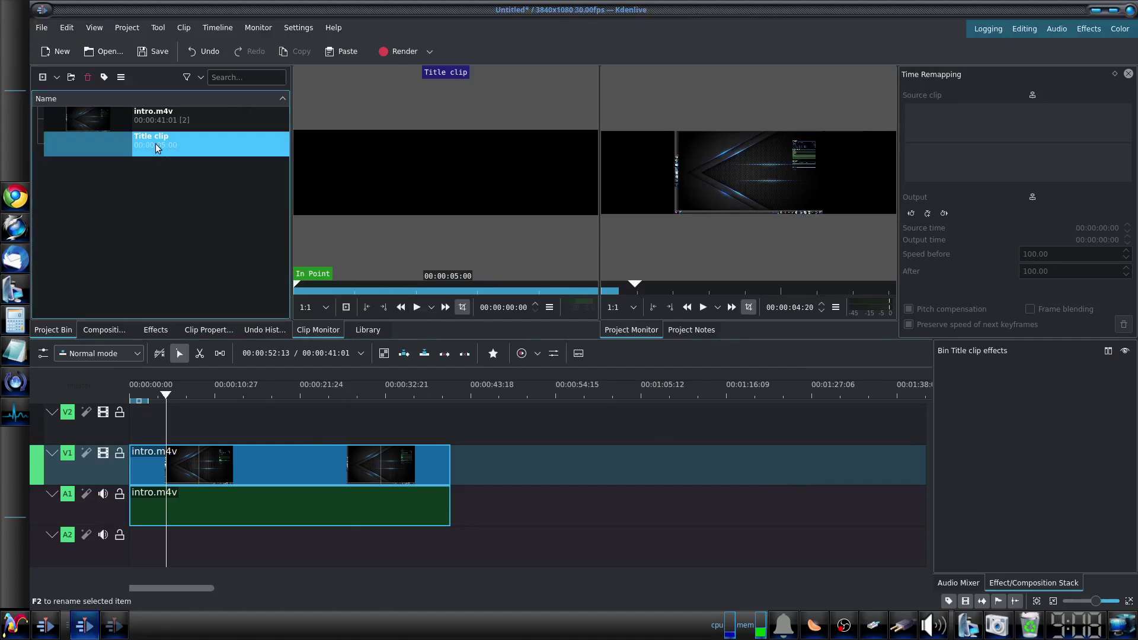
{"action": "right_click", "coordinate": [157, 144]}
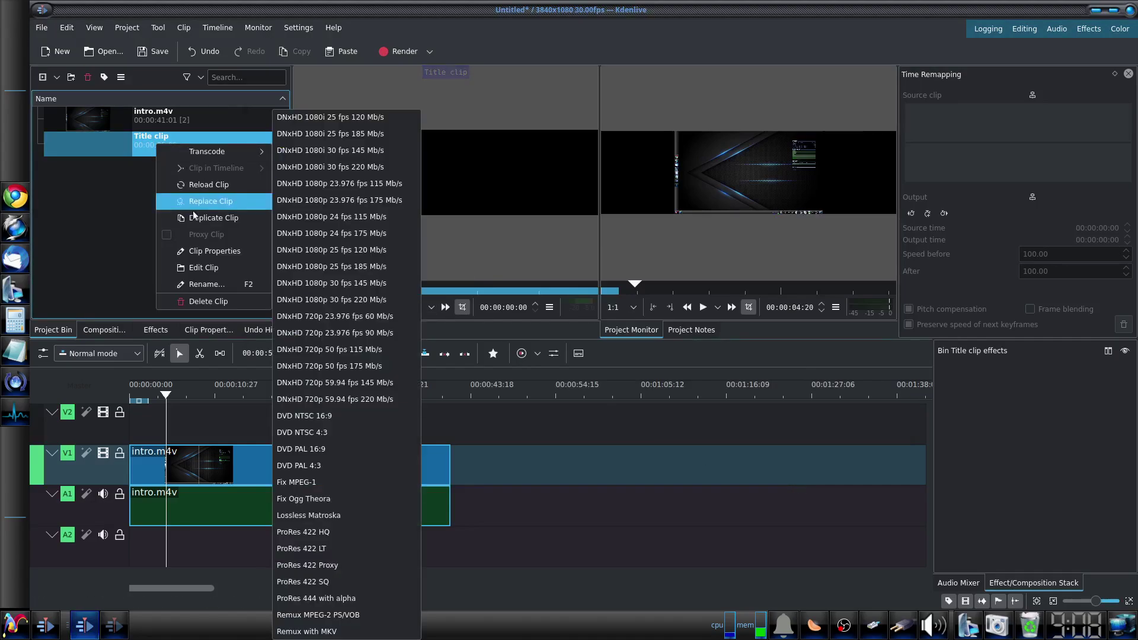
{"action": "left_click", "coordinate": [201, 267]}
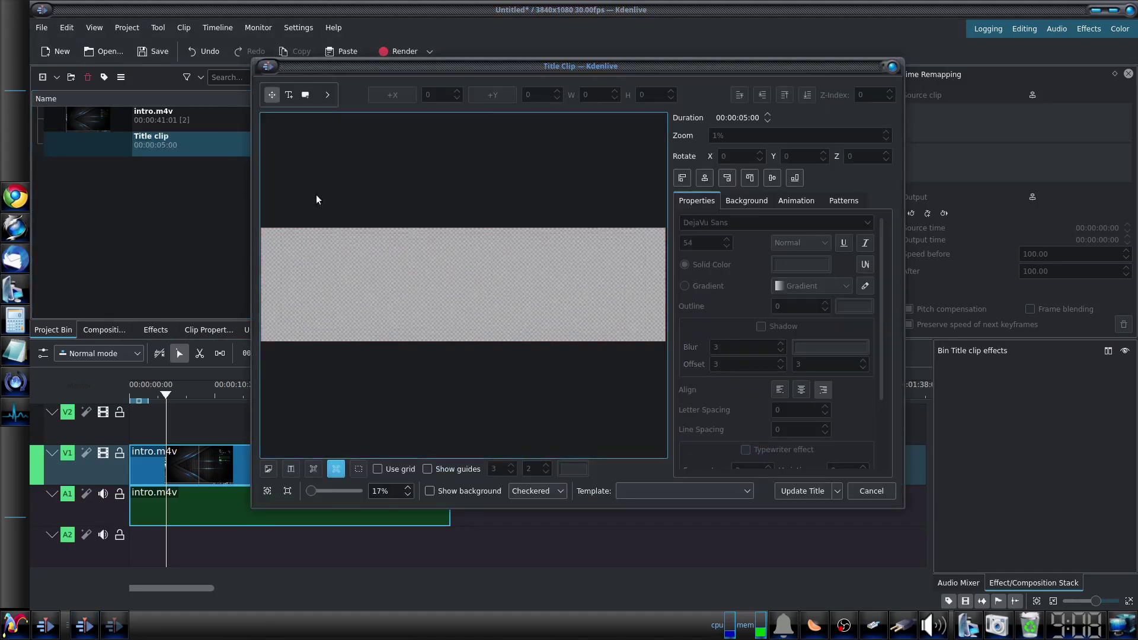
{"action": "left_click", "coordinate": [328, 95]}
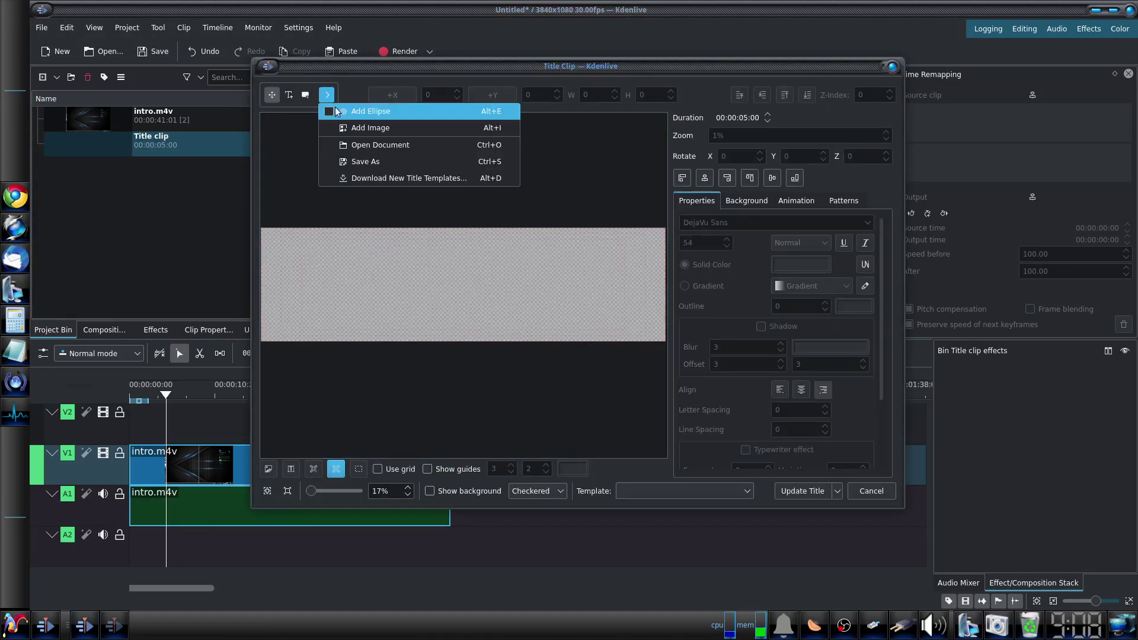
{"action": "left_click", "coordinate": [368, 128]}
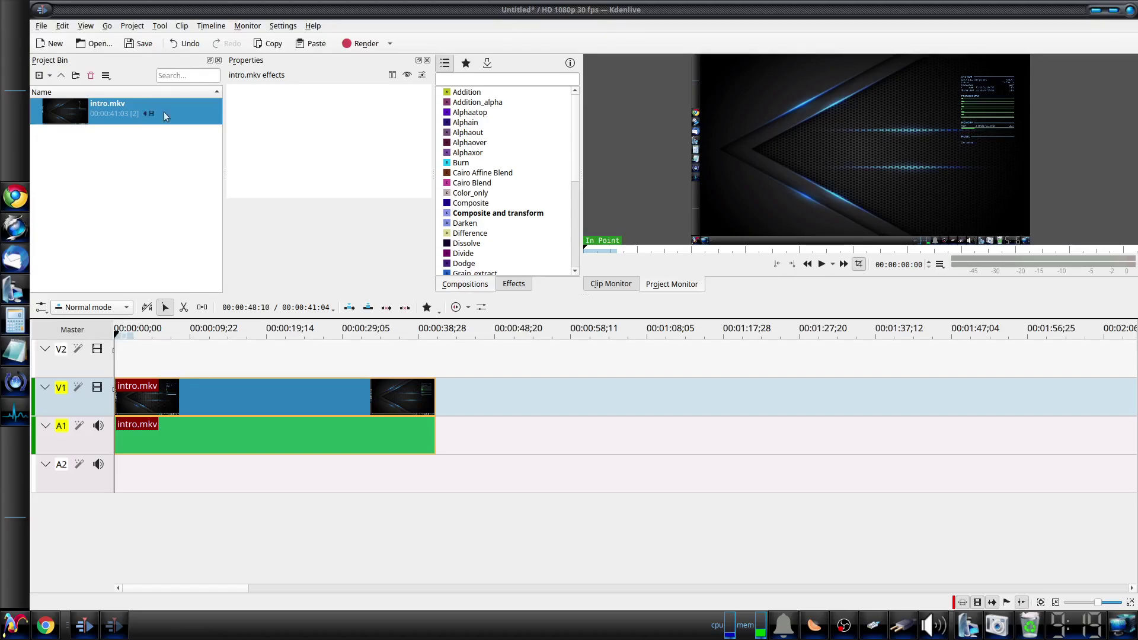
Step: Start a new title clip and insert the image 'triqstr-hat sqared.png'
{"action": "left_click", "coordinate": [132, 25]}
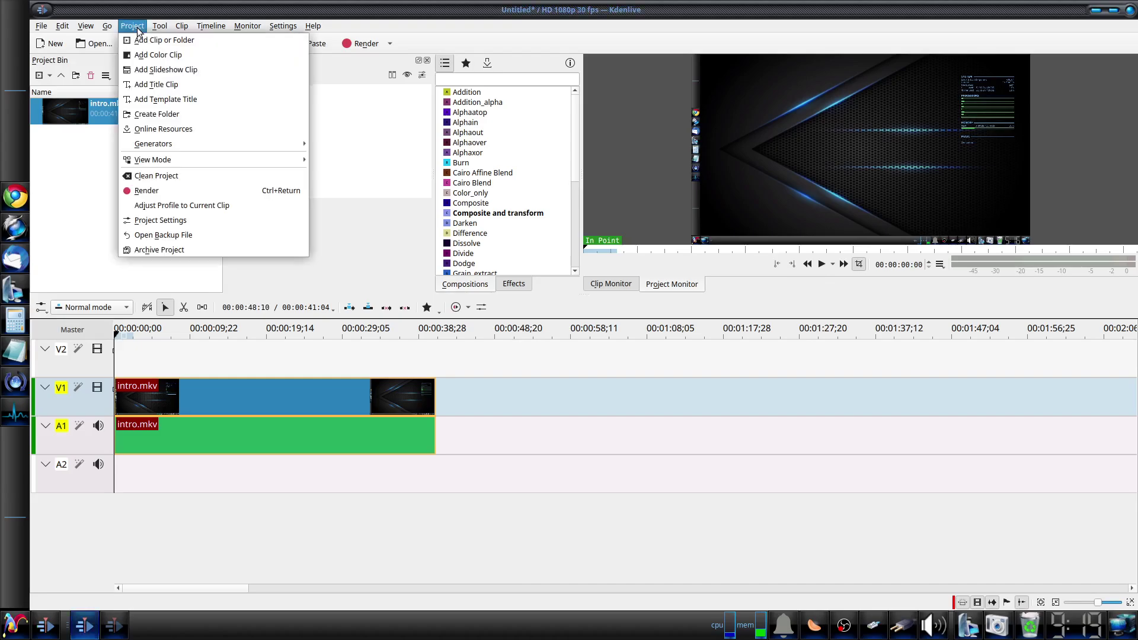
{"action": "left_click", "coordinate": [149, 83]}
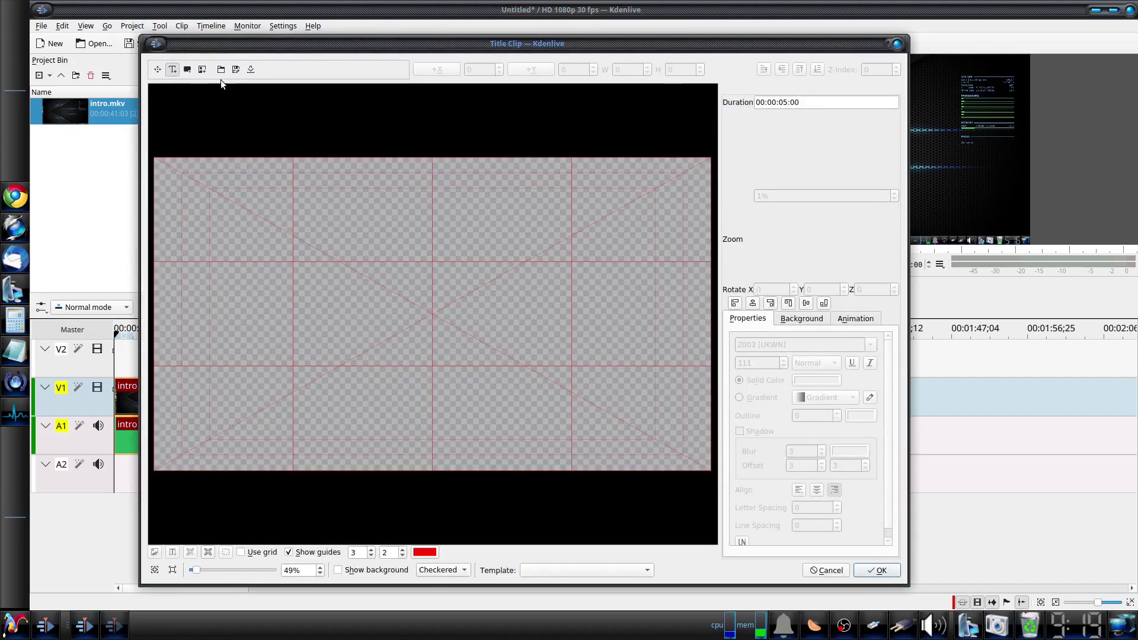
{"action": "left_click", "coordinate": [203, 71]}
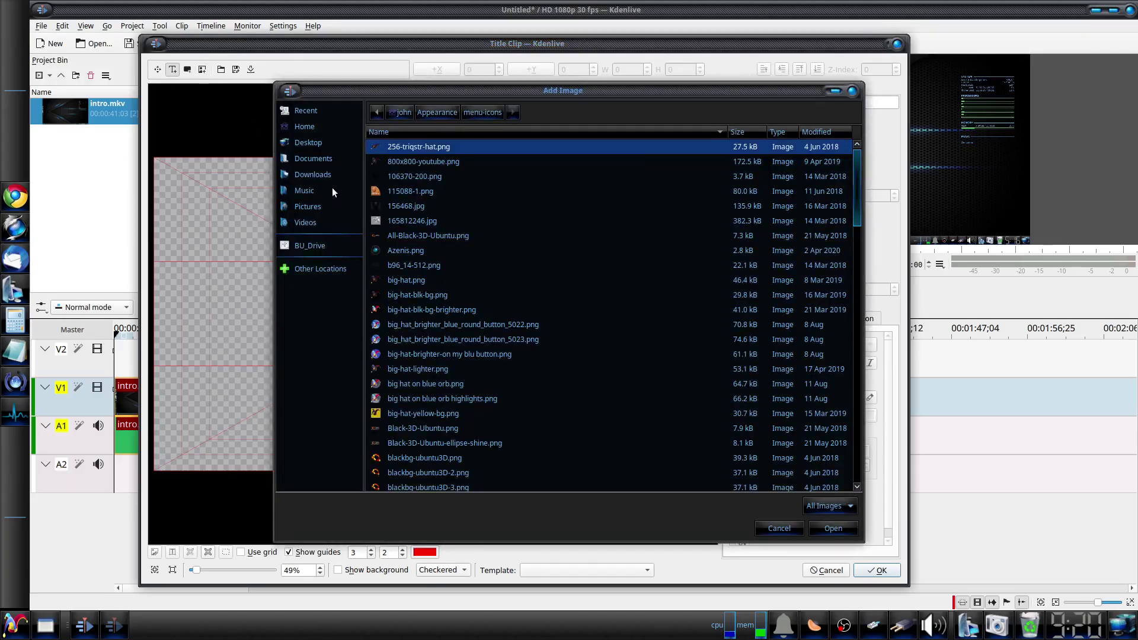
{"action": "scroll", "coordinate": [399, 258], "scroll_direction": "down", "scroll_amount": 13}
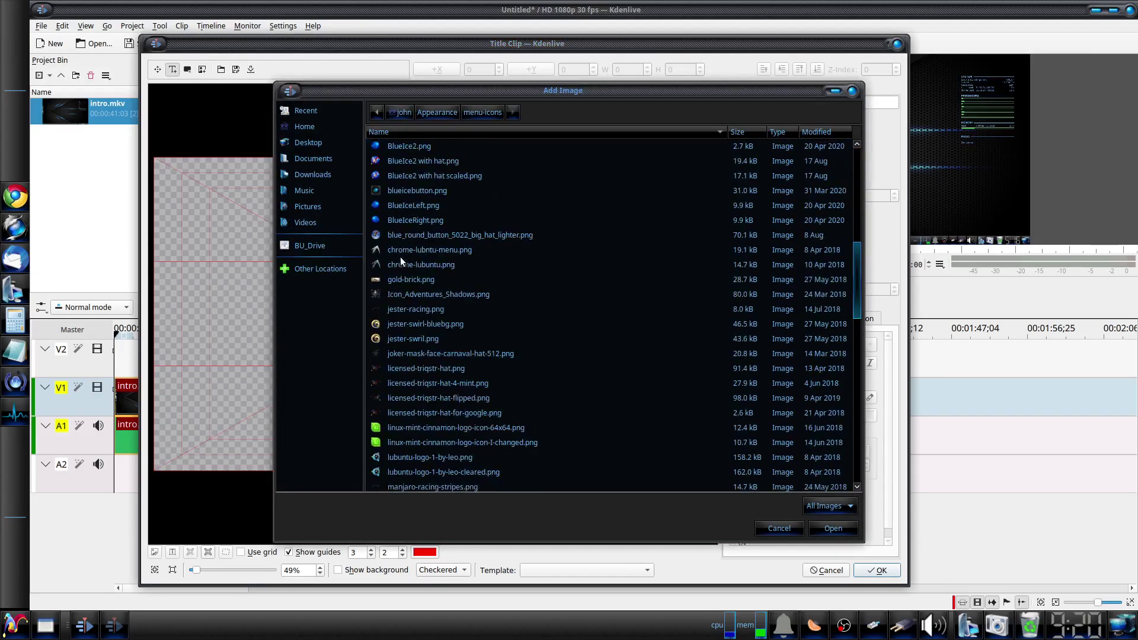
{"action": "scroll", "coordinate": [397, 265], "scroll_direction": "down", "scroll_amount": 15}
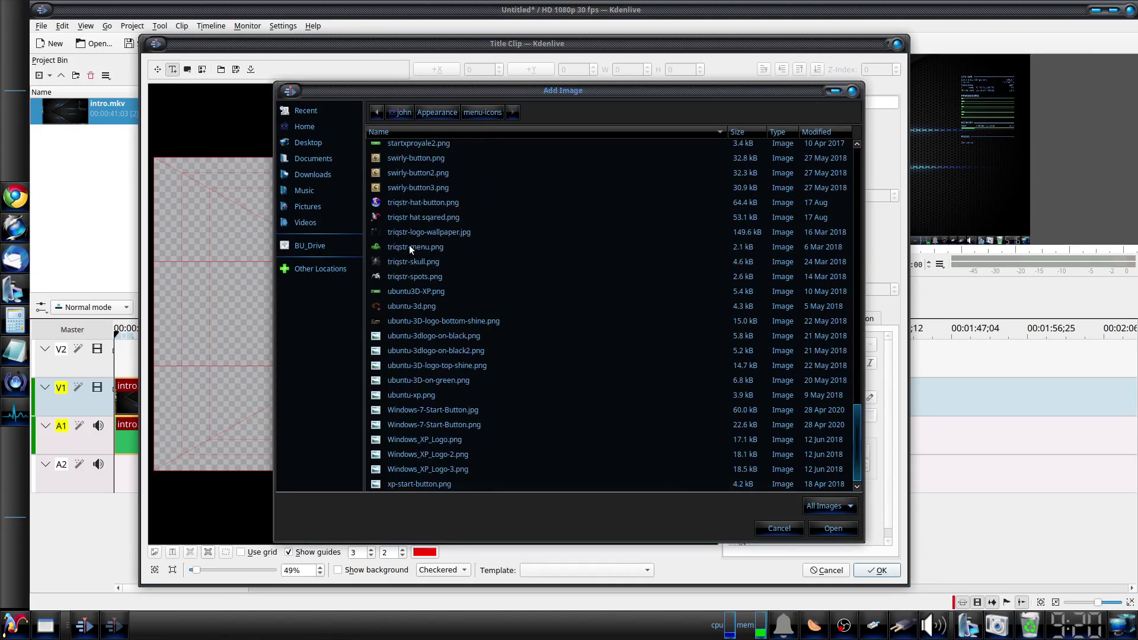
{"action": "double_click", "coordinate": [409, 217]}
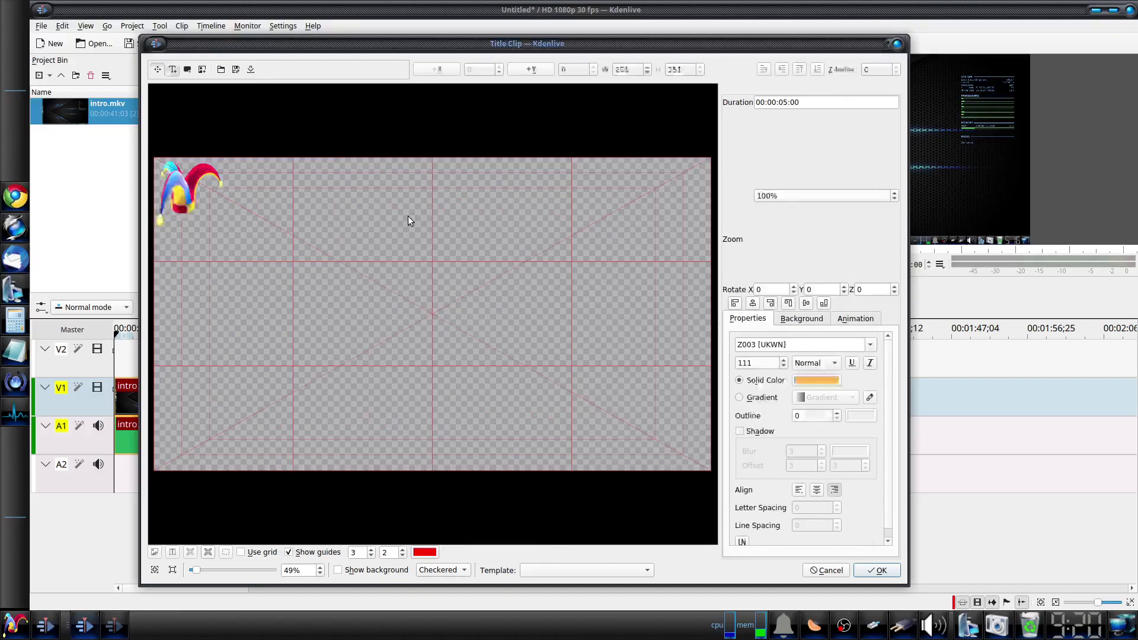
Step: Position the jester hat in the lower-right corner with the background shown, then confirm with OK
{"action": "left_click_drag", "start_coordinate": [188, 190], "coordinate": [629, 417]}
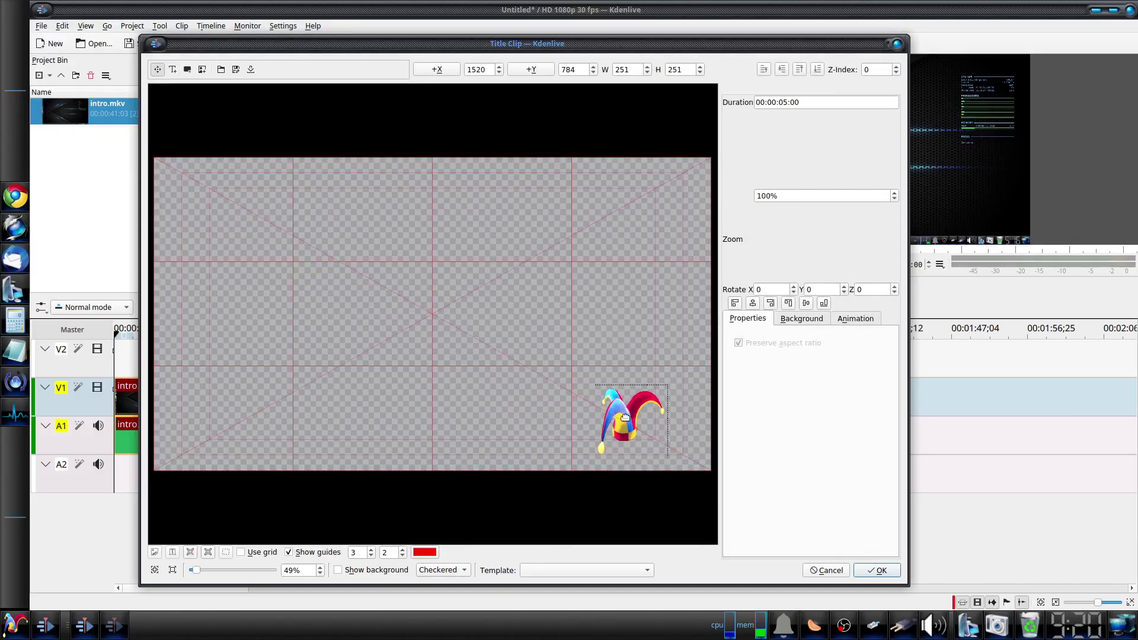
{"action": "left_click", "coordinate": [338, 570]}
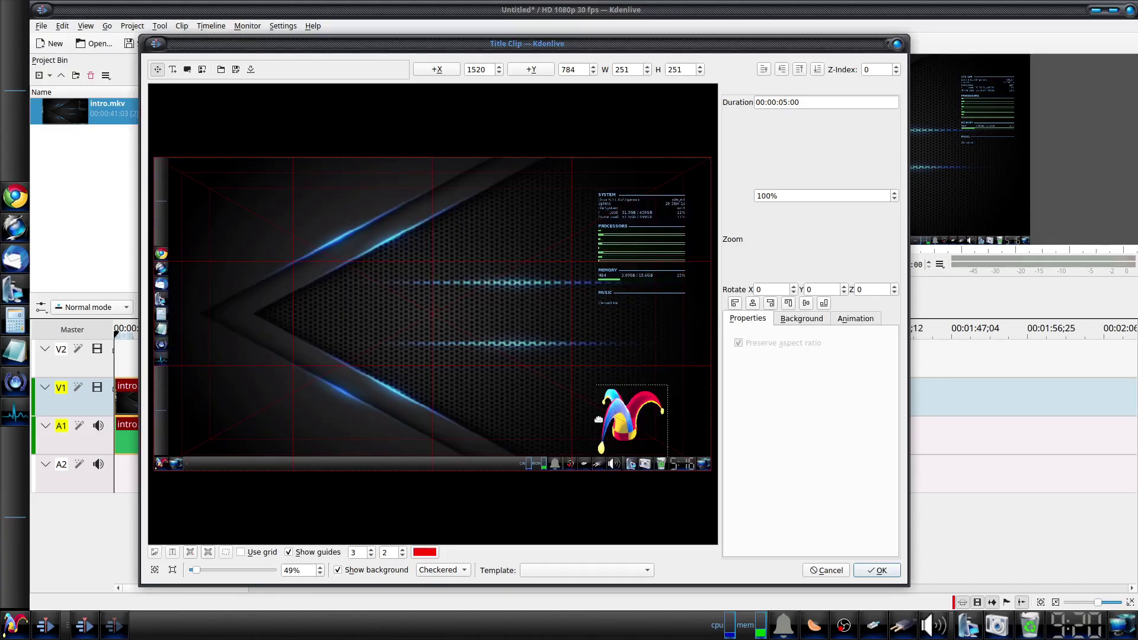
{"action": "left_click_drag", "start_coordinate": [624, 421], "coordinate": [644, 403]}
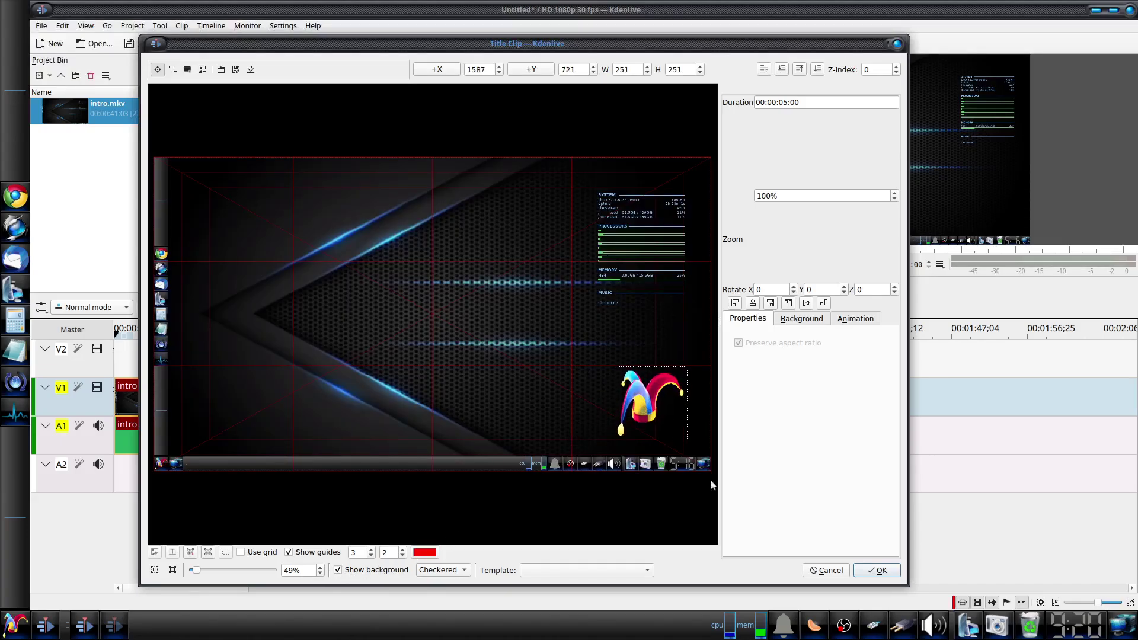
{"action": "left_click", "coordinate": [874, 570]}
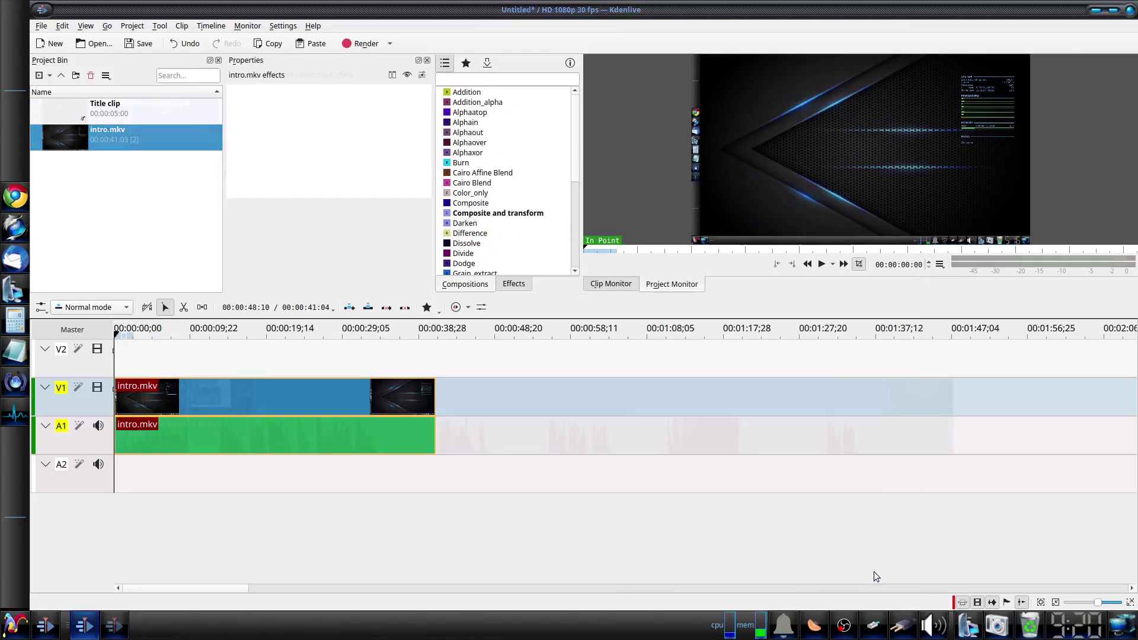